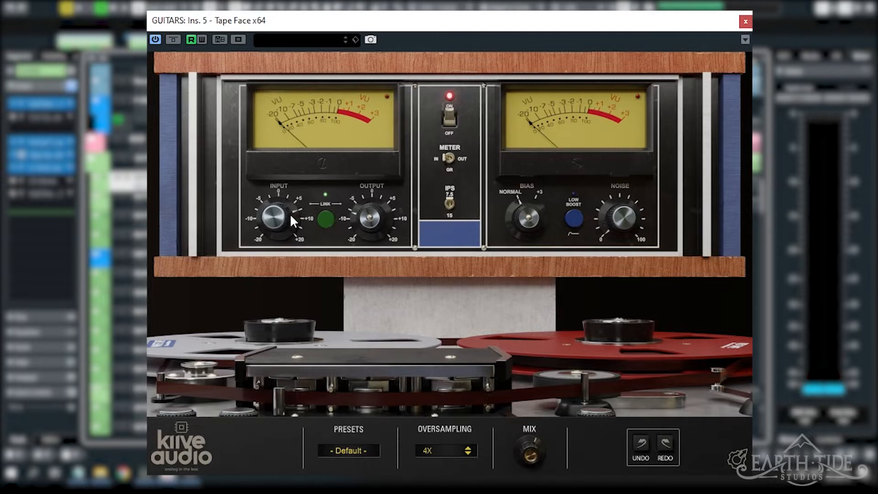
Try a different input level on the Tape Face plugin and undo the change.
drag(276, 212, 288, 236)
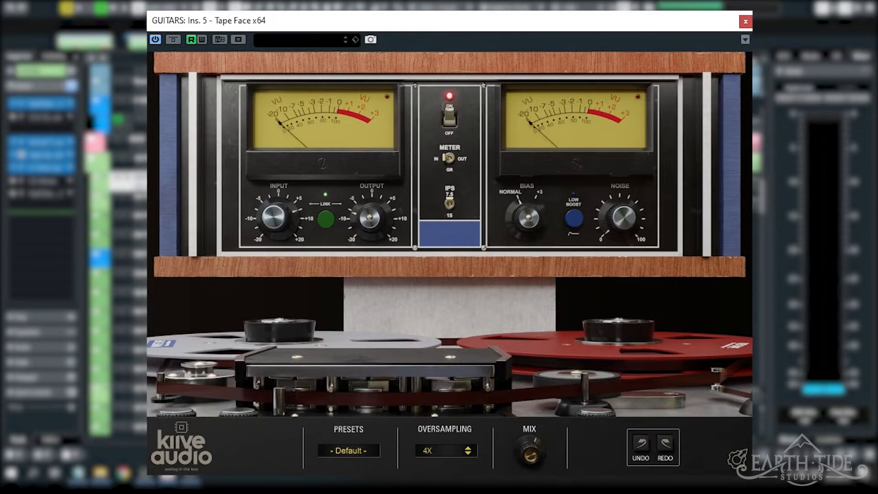
click(639, 441)
click(640, 441)
Cycle Tape Face's meter switch through its modes and return it to IN.
click(447, 158)
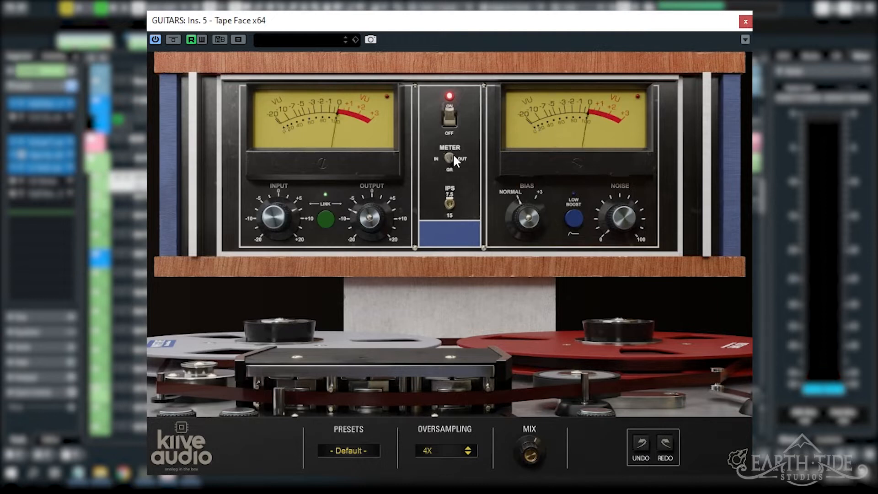
click(451, 155)
click(457, 155)
click(436, 155)
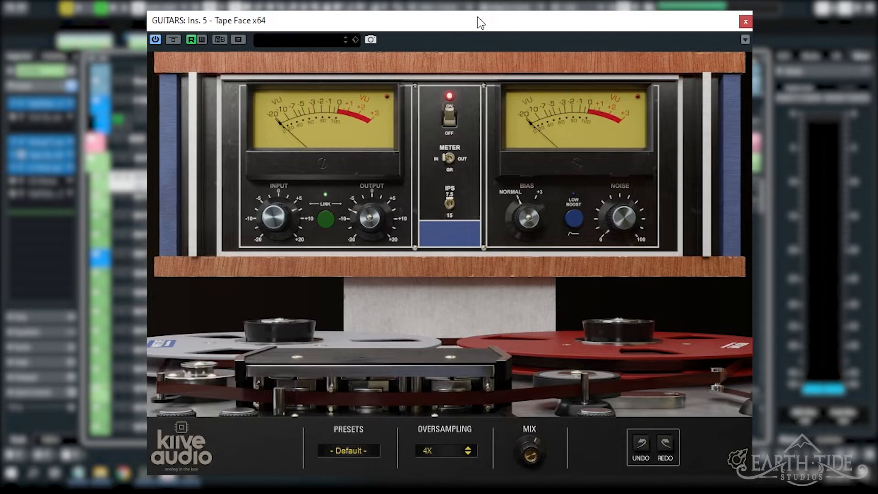
Play the song while checking Tape Face's different meter modes on the guitars, return the meter to IN, and stop playback.
key(space)
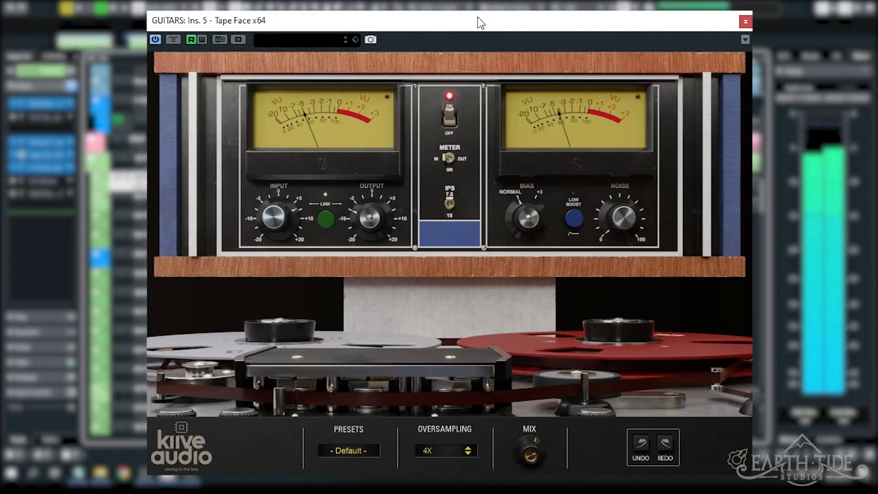
click(457, 158)
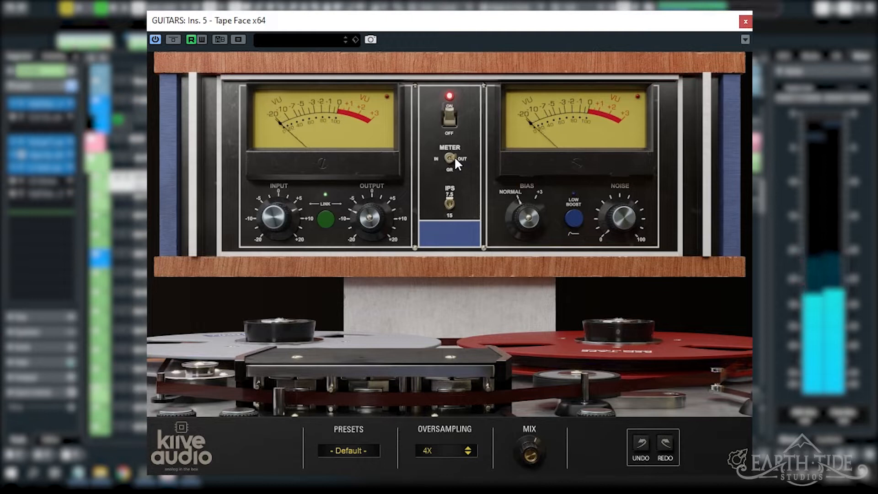
click(450, 158)
click(450, 158)
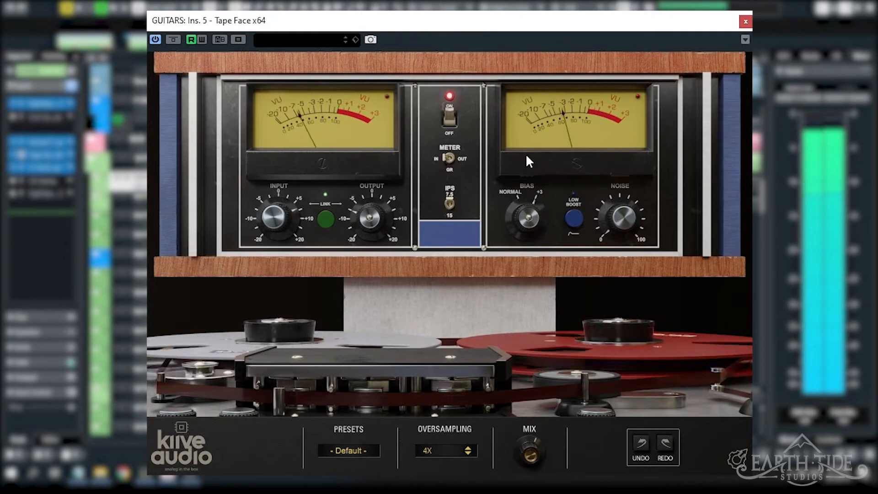
key(space)
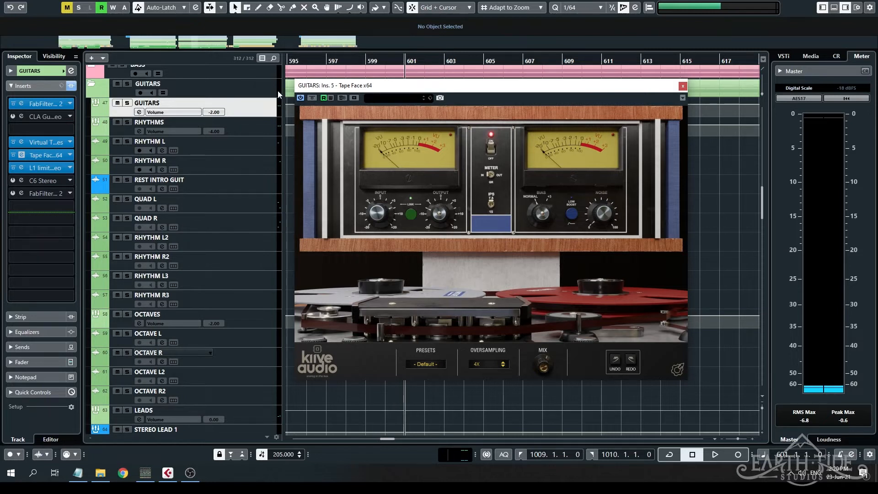
Solo the GUITARS track with Tape Face switched off and audition the guitars without the tape effect.
click(300, 98)
click(491, 147)
click(127, 103)
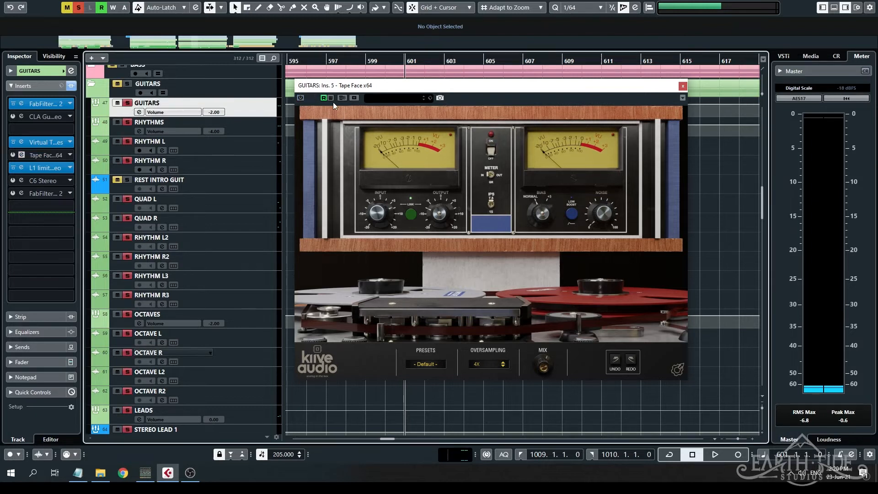
key(space)
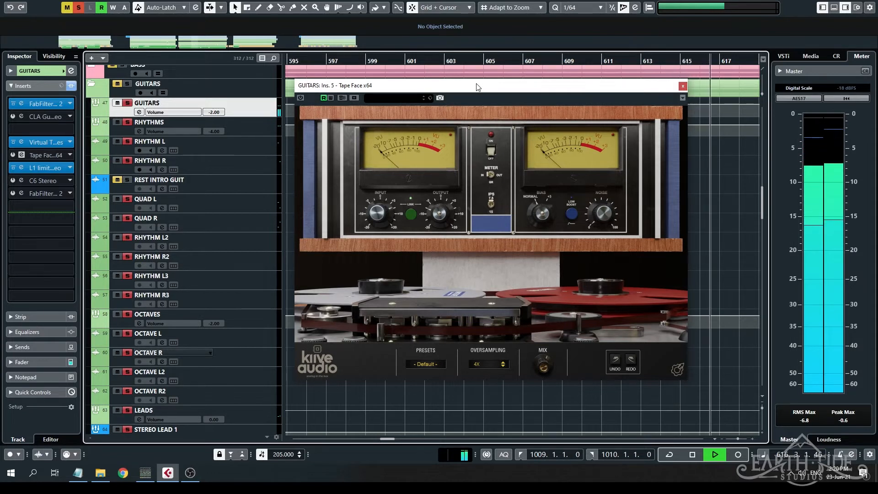
key(space)
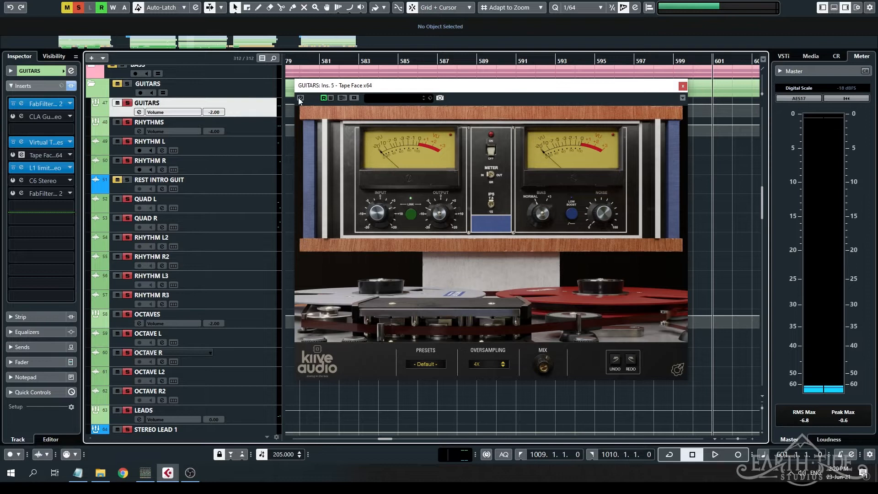
Deactivate the insert directly above Tape Face on the GUITARS track and power Tape Face back on, keeping the Default preset.
click(13, 142)
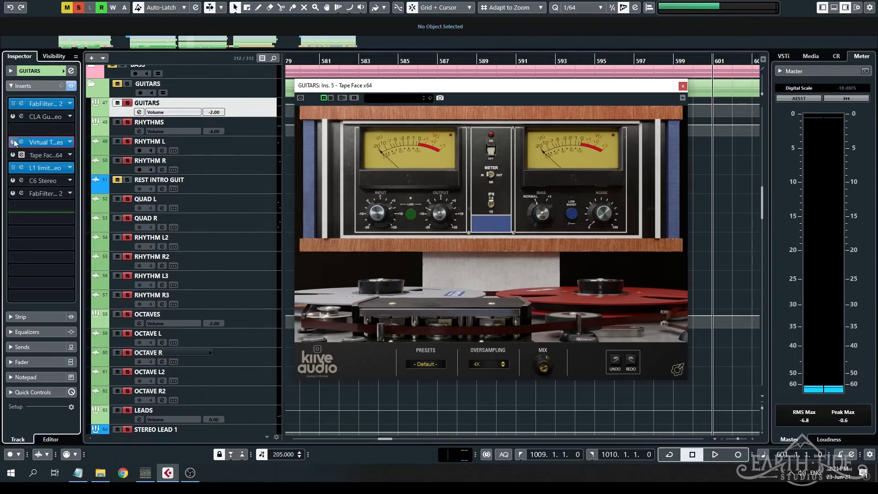
click(301, 97)
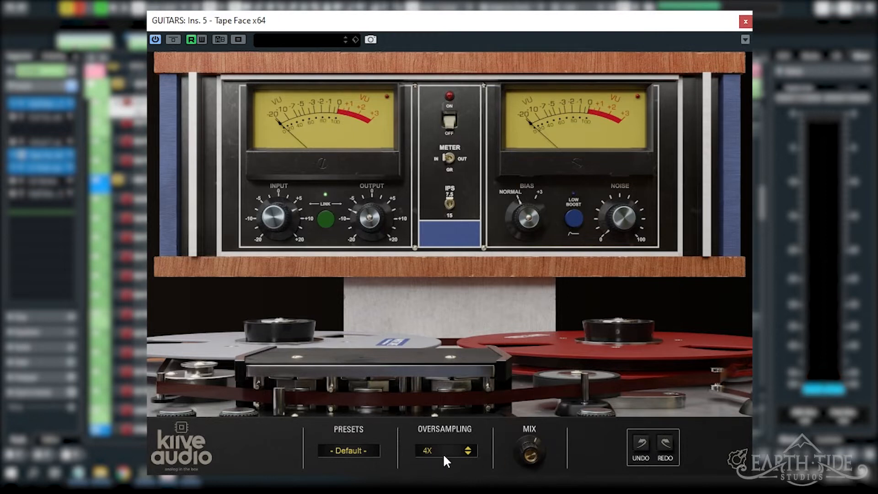
click(347, 450)
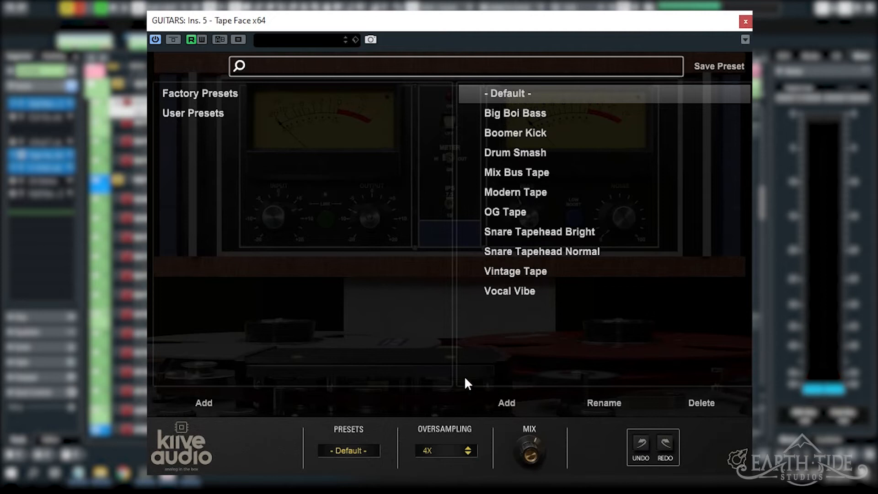
click(347, 450)
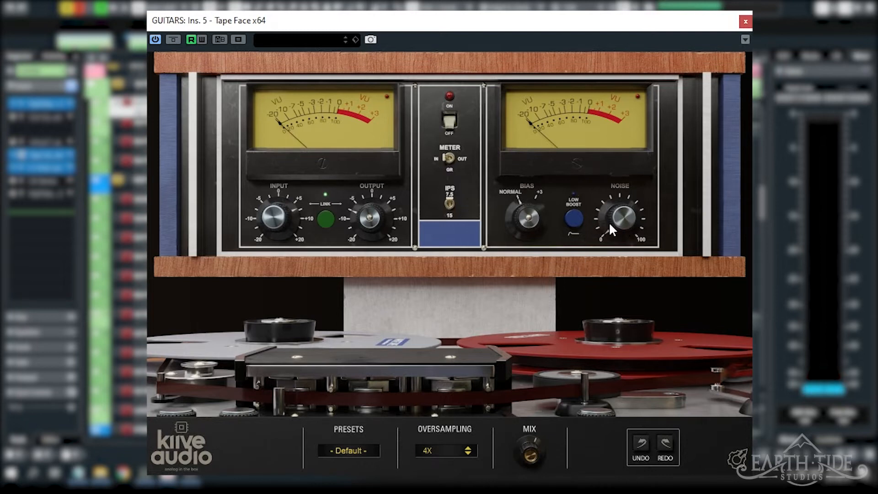
click(450, 121)
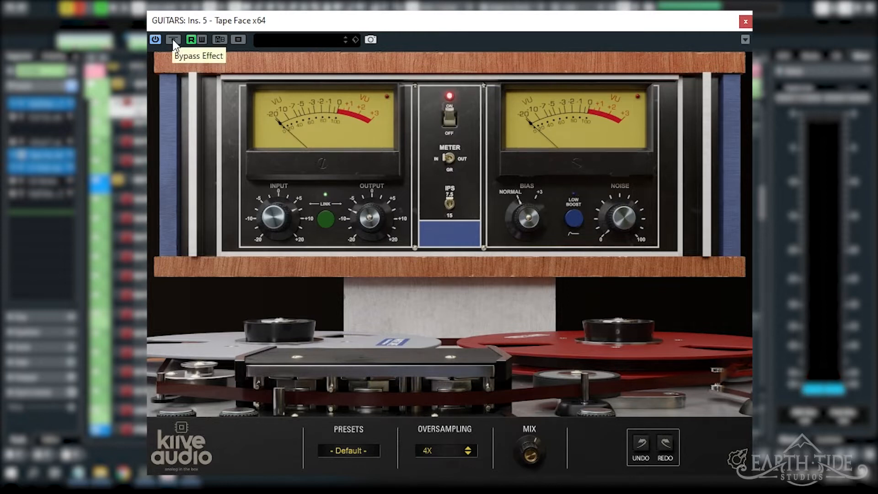
Compare the guitars with Tape Face active and bypassed, both soloed and in the full mix.
key(space)
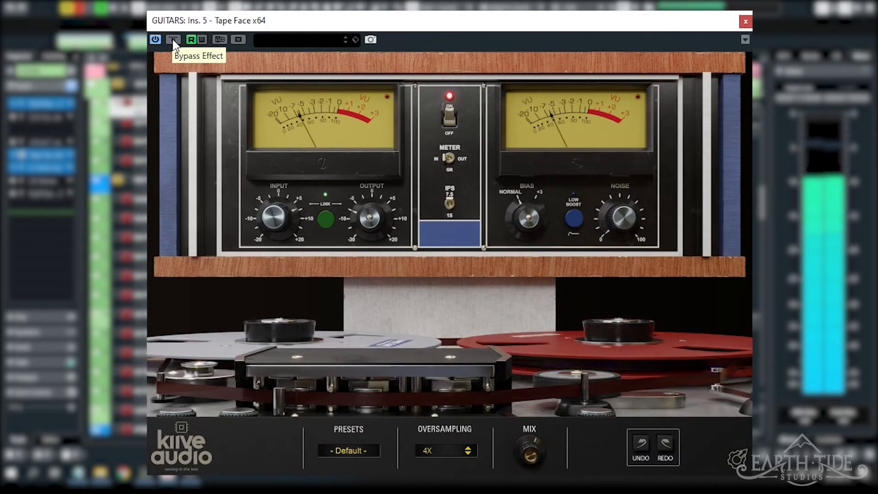
click(173, 40)
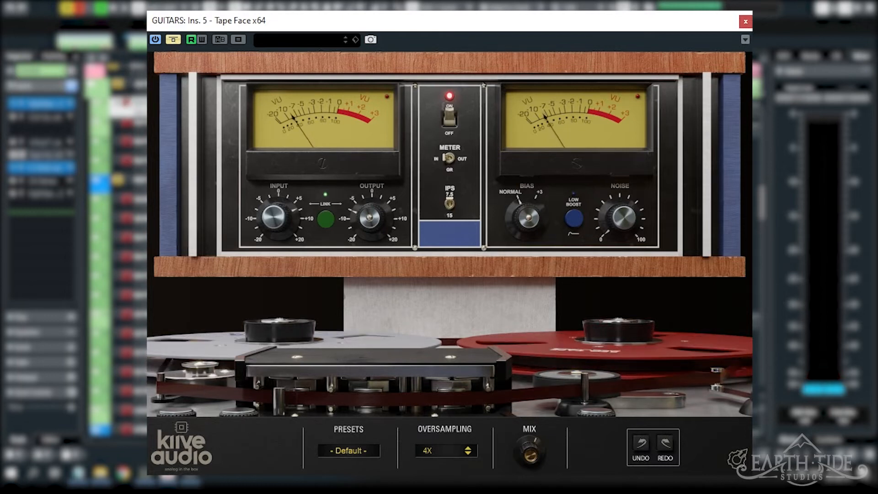
click(127, 103)
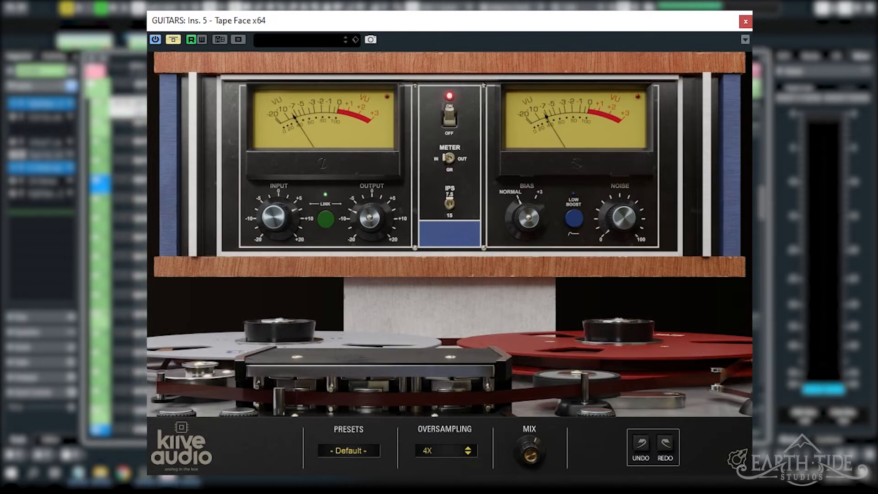
click(173, 40)
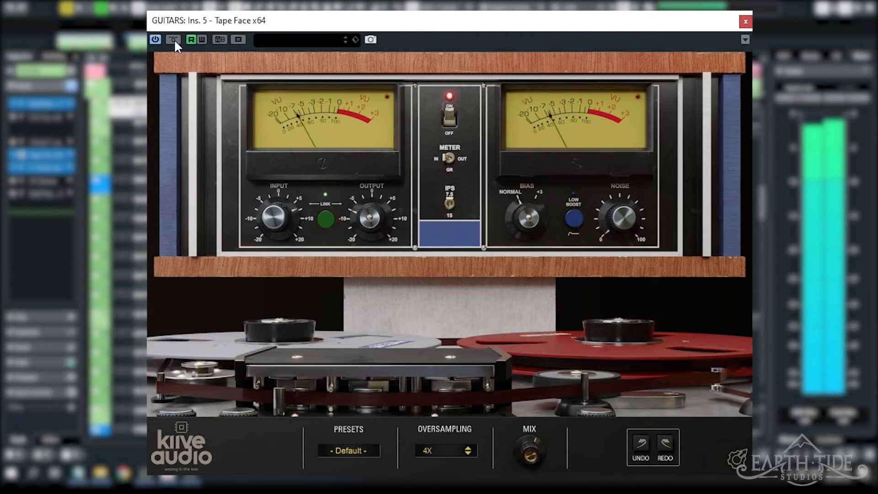
click(174, 40)
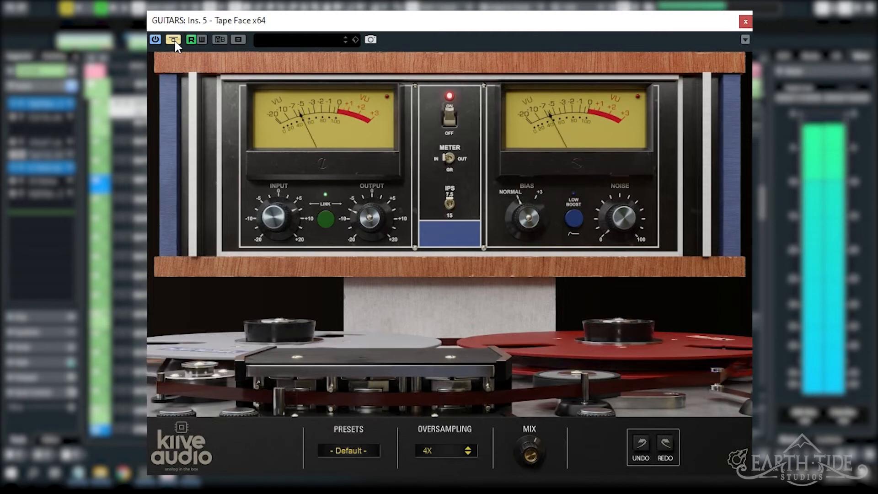
click(174, 39)
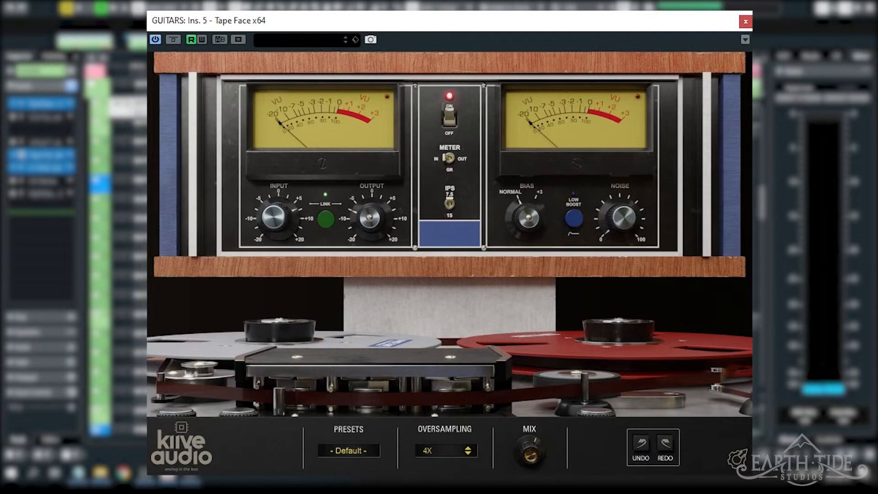
Solo the GUITARS track again and set Tape Face's mix to 100% during playback.
click(128, 104)
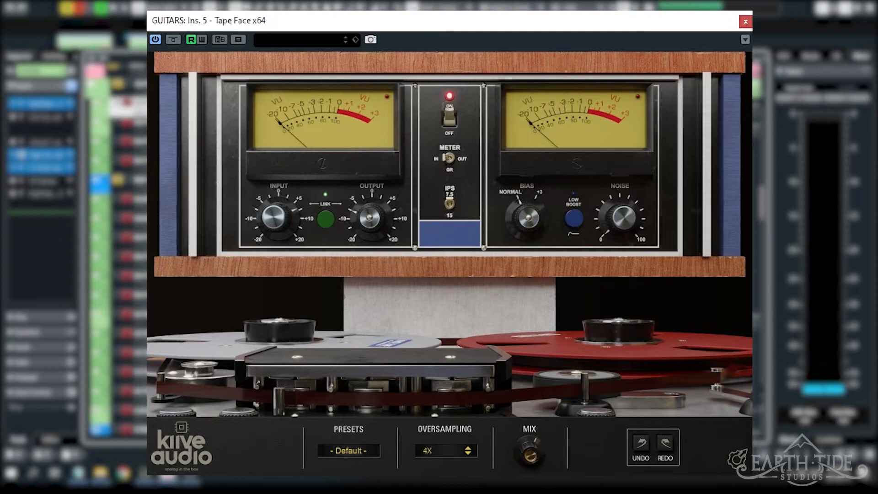
key(space)
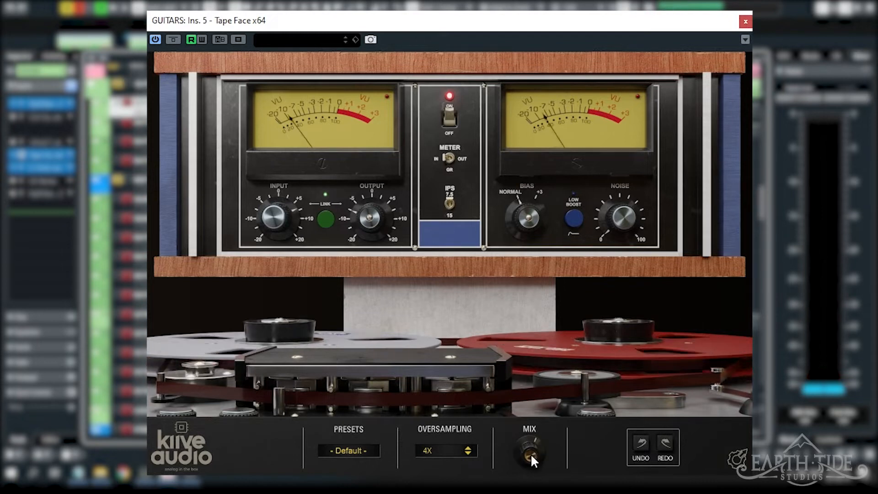
drag(530, 448, 528, 410)
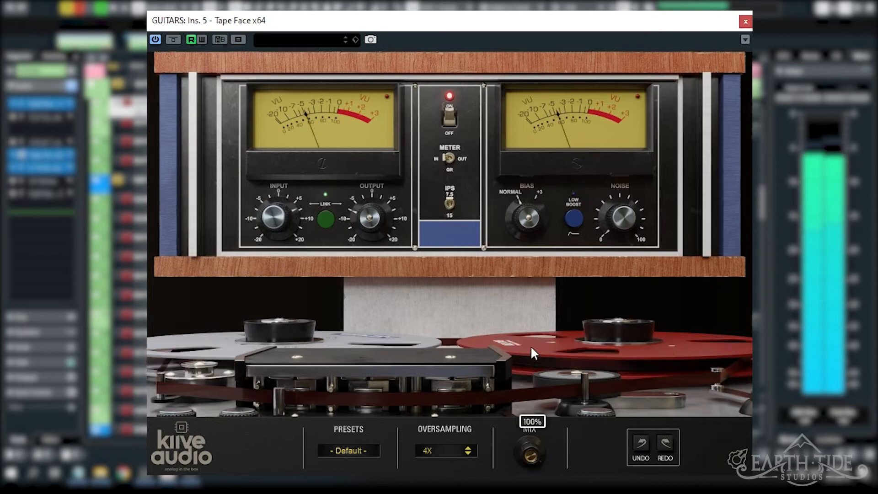
Repeatedly compare the soloed guitars with Tape Face bypassed and active, and switch the tape machine's power off.
click(173, 39)
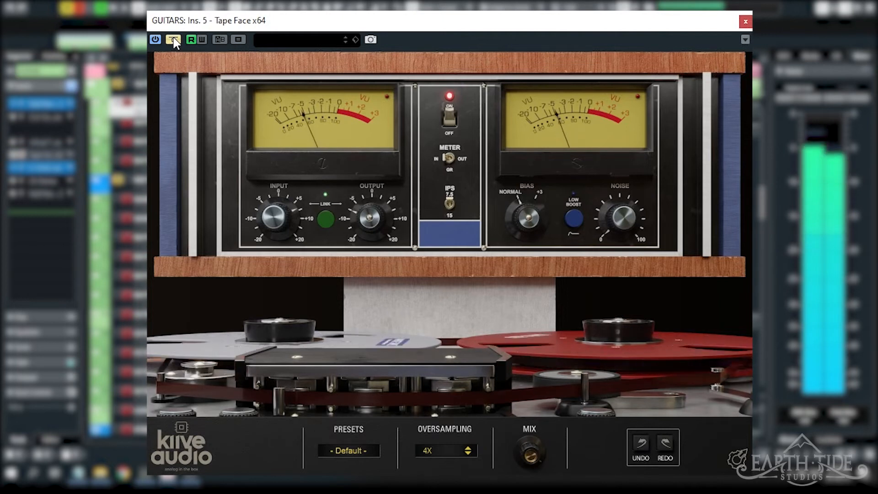
click(174, 39)
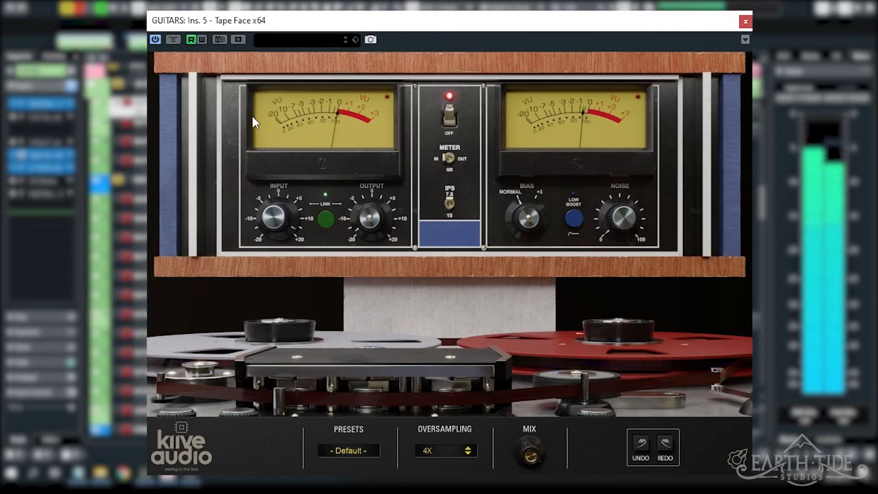
click(175, 41)
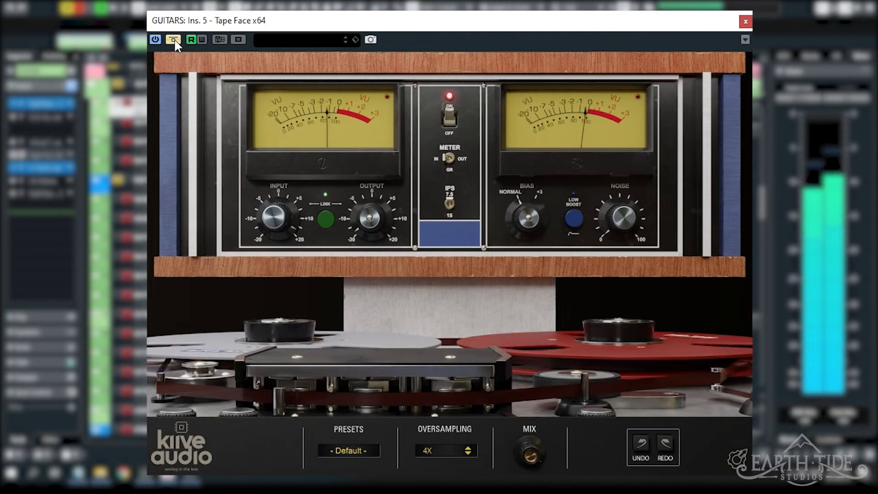
click(174, 41)
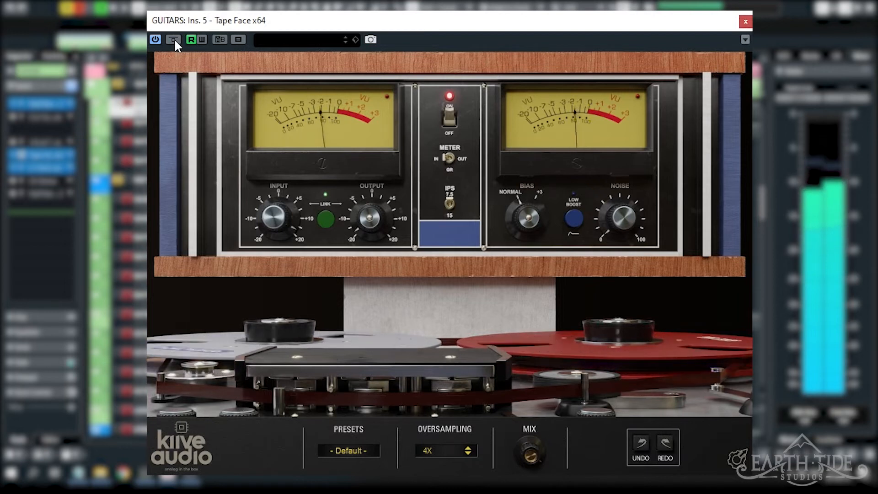
click(175, 40)
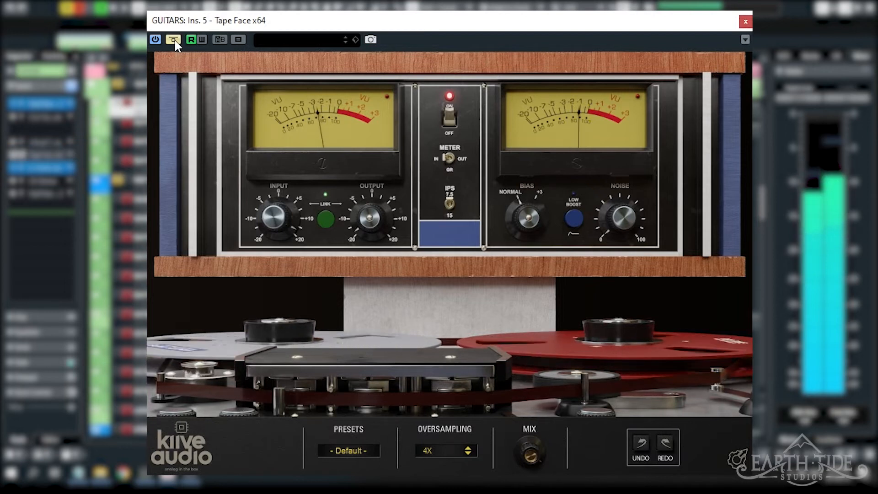
click(174, 40)
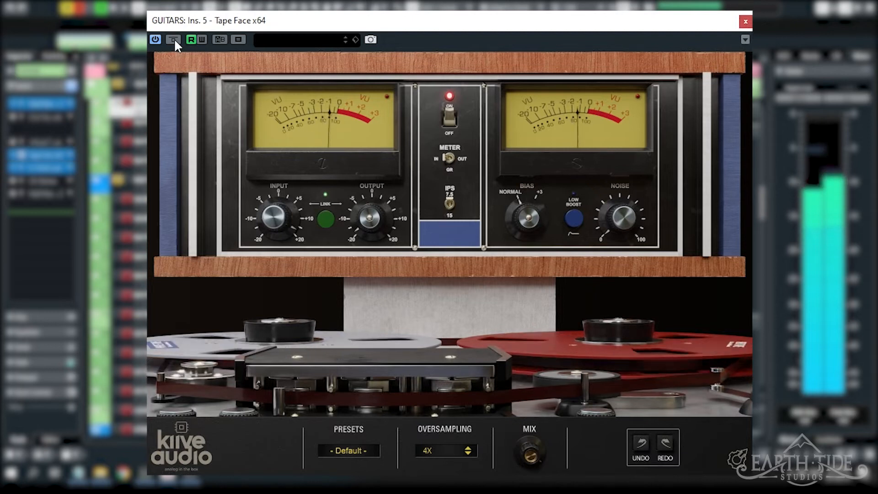
click(450, 117)
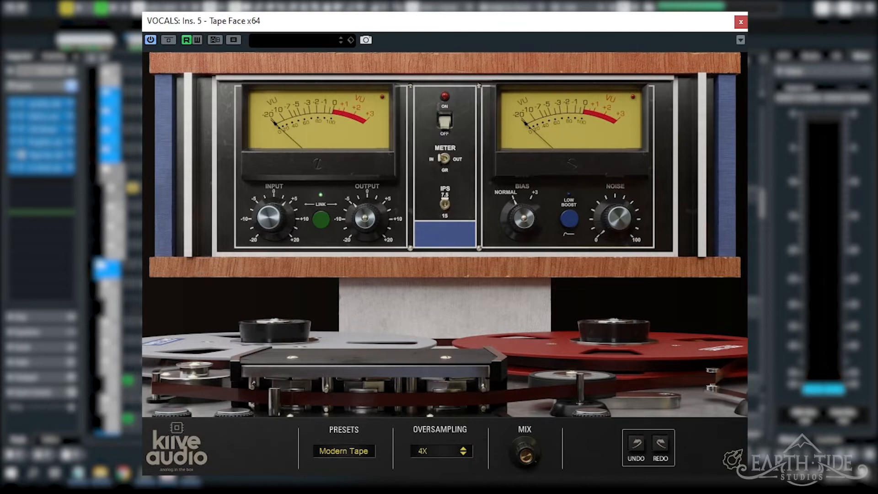
Select the Modern Tape factory preset in Tape Face on the VOCALS channel.
click(345, 451)
click(518, 190)
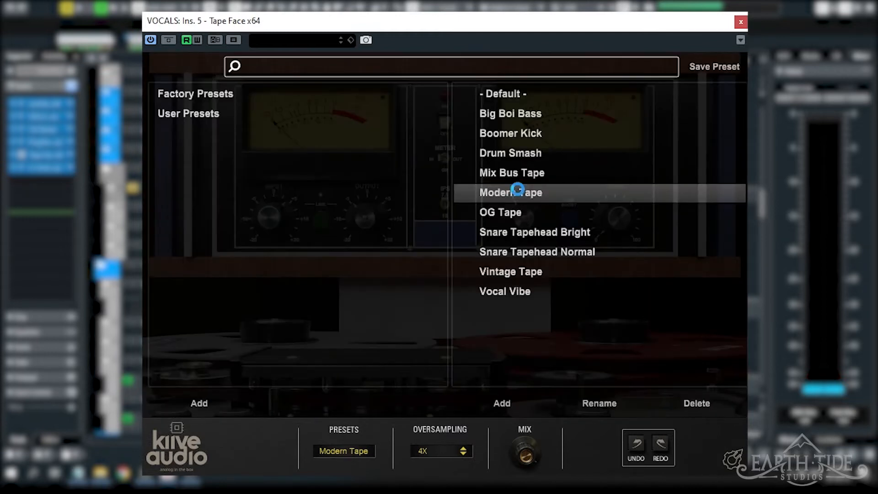
click(348, 450)
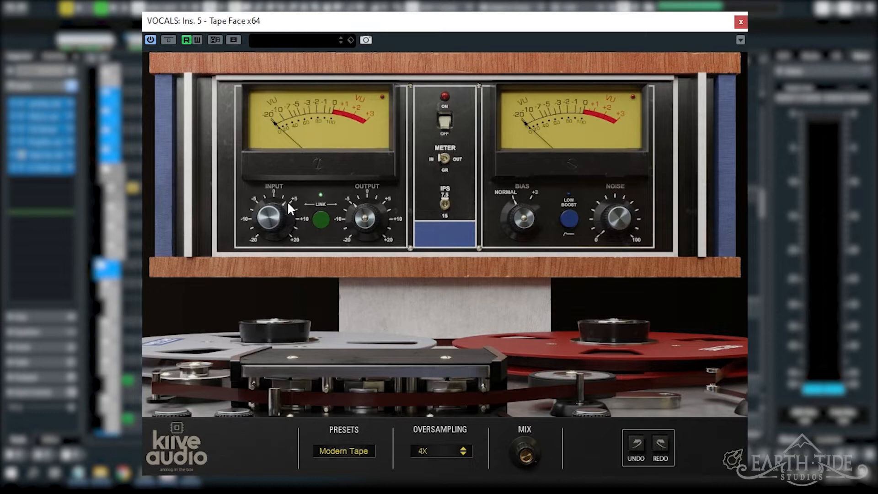
Compare the vocals during playback with Tape Face powered on and off.
click(445, 123)
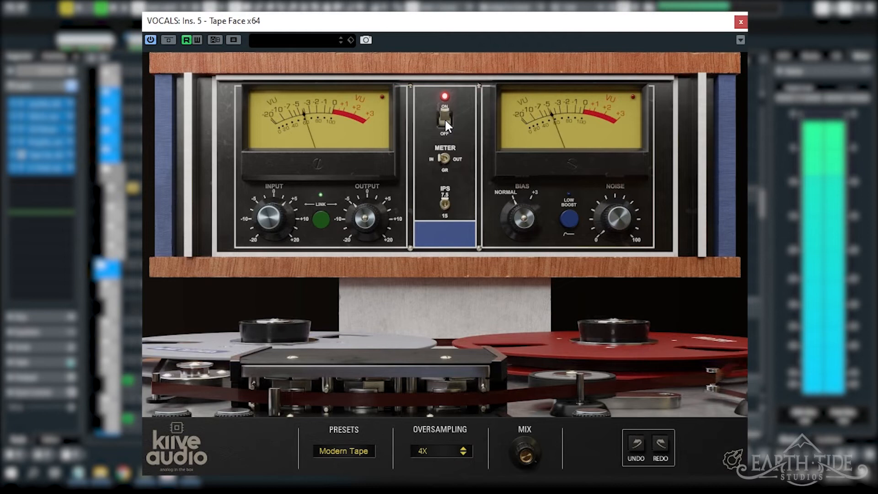
click(445, 120)
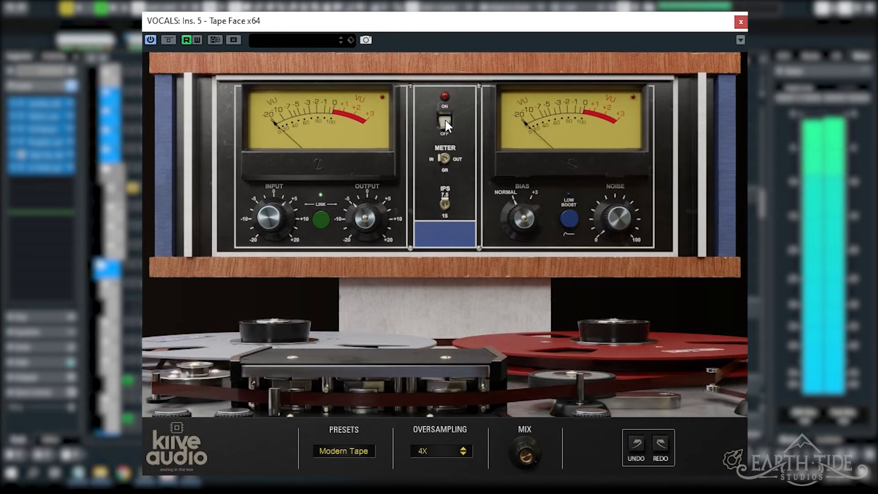
Switch Tape Face back on for the vocals and stop playback.
click(445, 122)
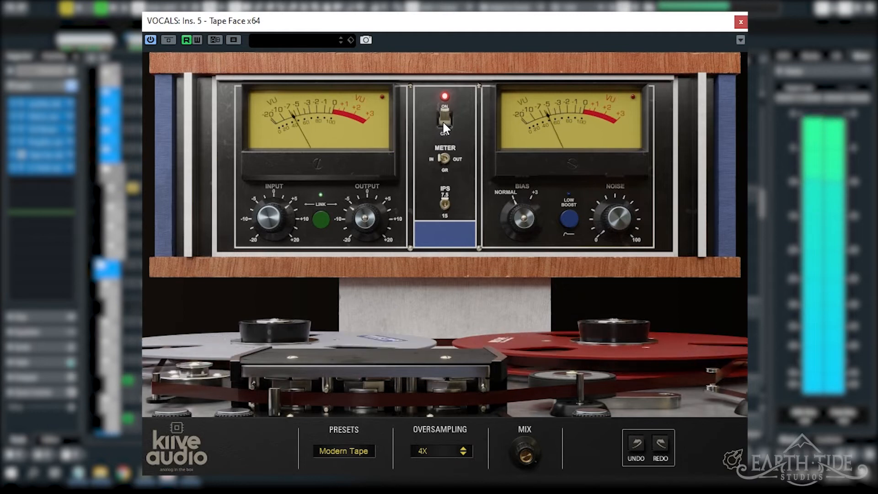
key(space)
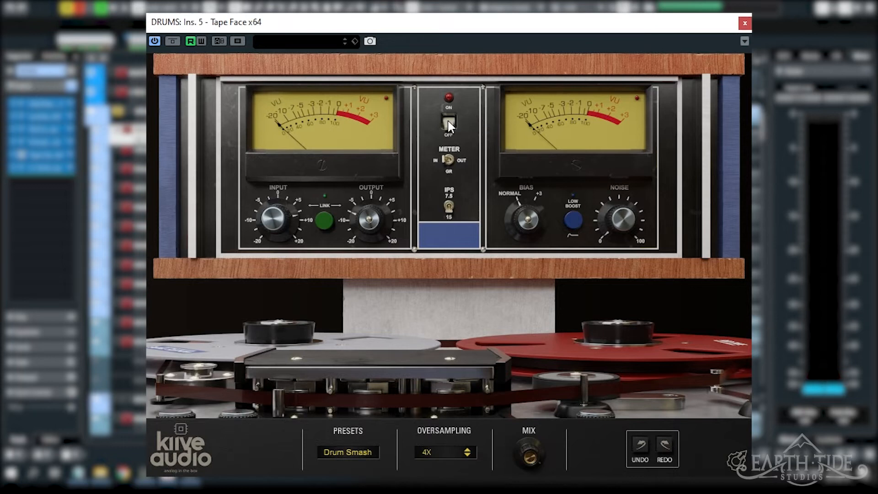
Play the mix with Tape Face off on the DRUMS channel, and switch it on to compare the drums.
key(space)
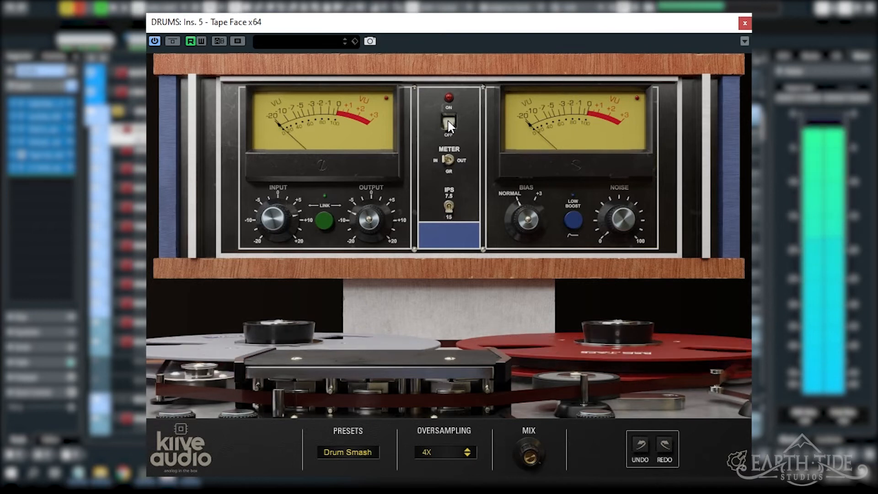
click(448, 123)
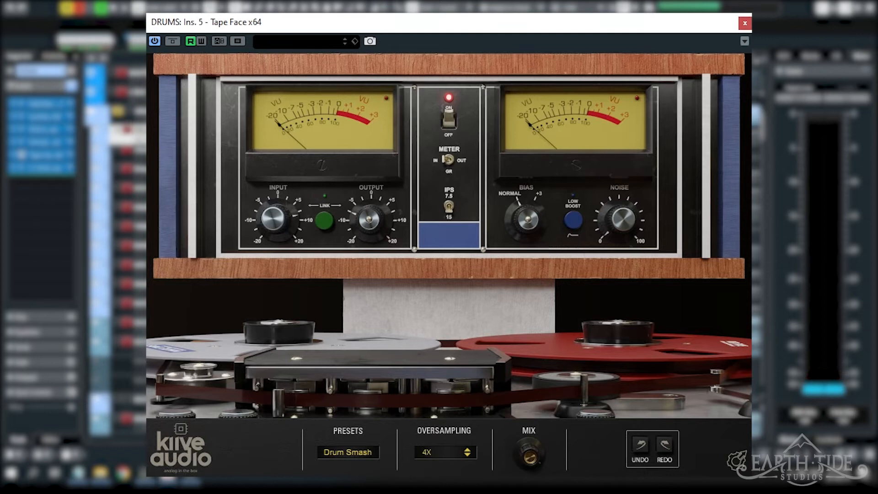
key(space)
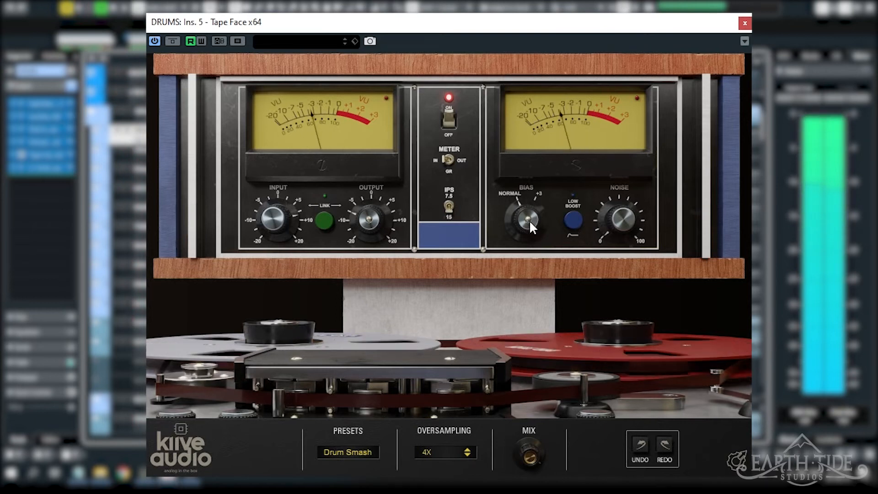
Try different bias and mix amounts in the drums' Tape Face during playback.
drag(529, 221, 523, 180)
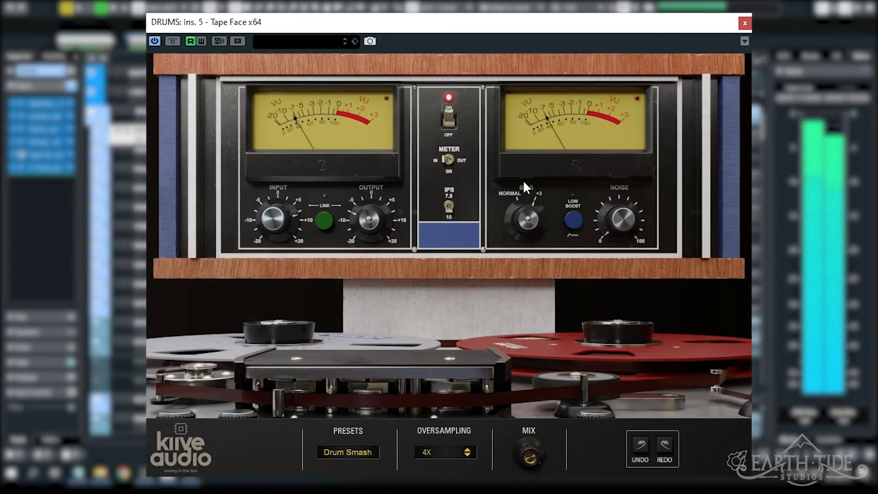
drag(528, 453, 527, 493)
drag(528, 454, 528, 455)
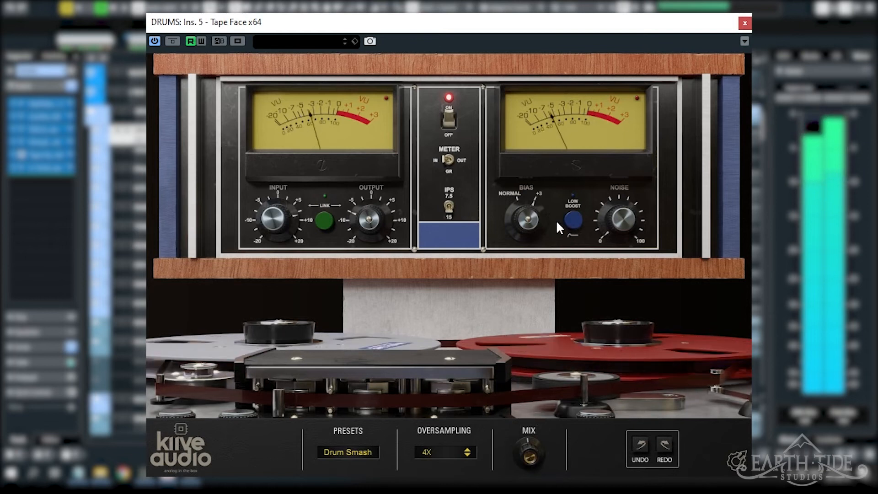
drag(532, 218, 535, 251)
drag(529, 456, 537, 273)
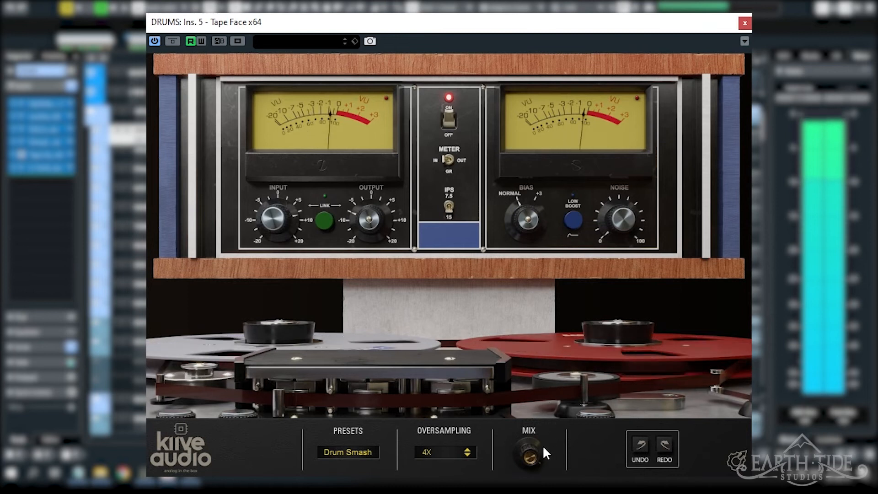
drag(532, 458, 531, 458)
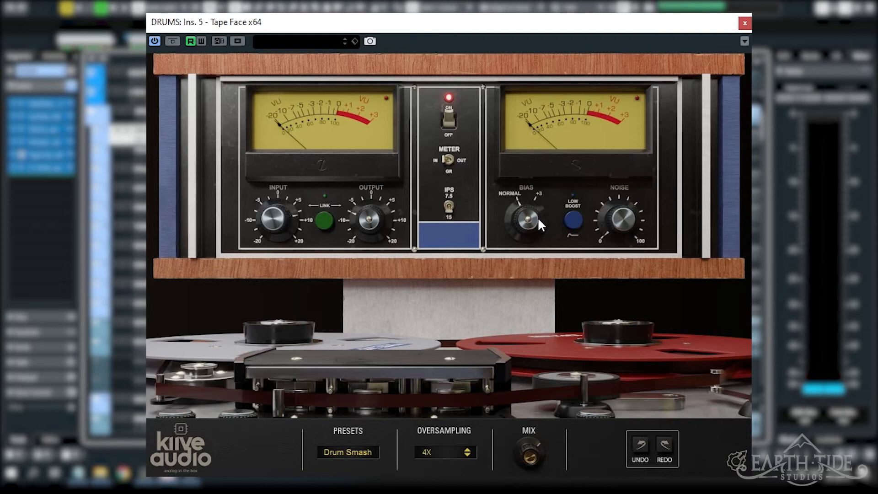
Solo the drums and lower Tape Face's mix, comparing the sound with the tape machine powered off and on.
drag(524, 212, 524, 211)
key(s)
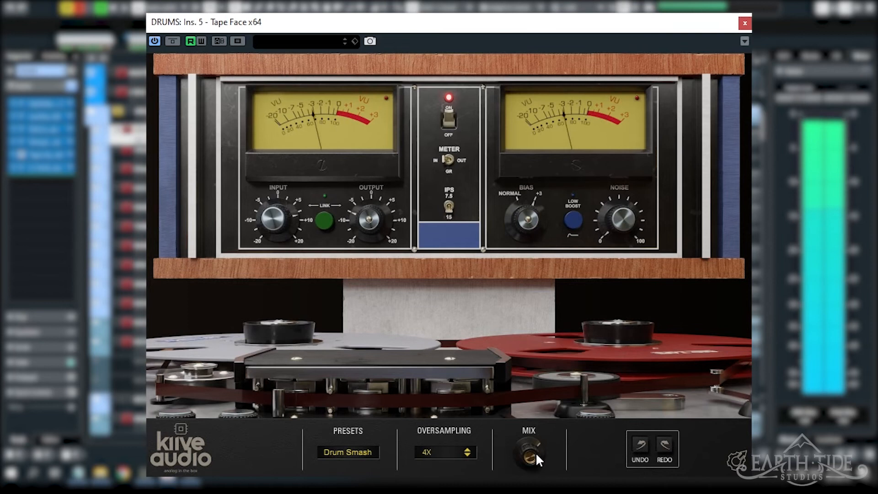
drag(534, 458, 534, 479)
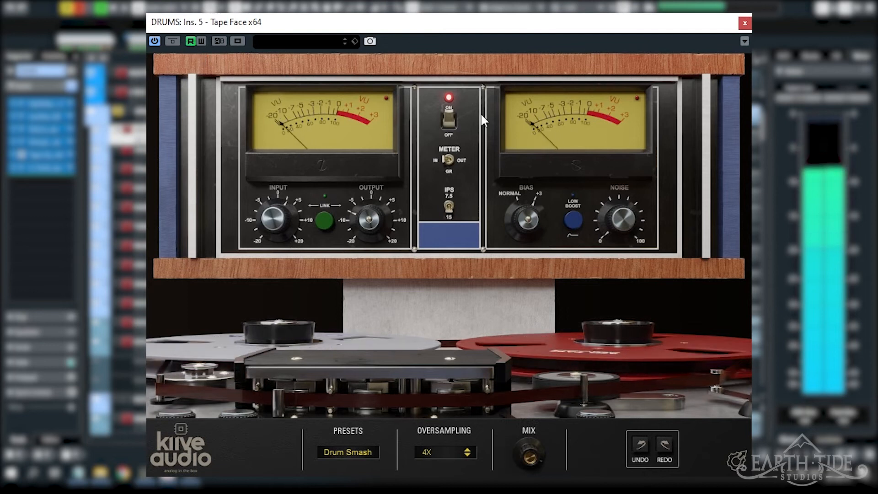
click(449, 120)
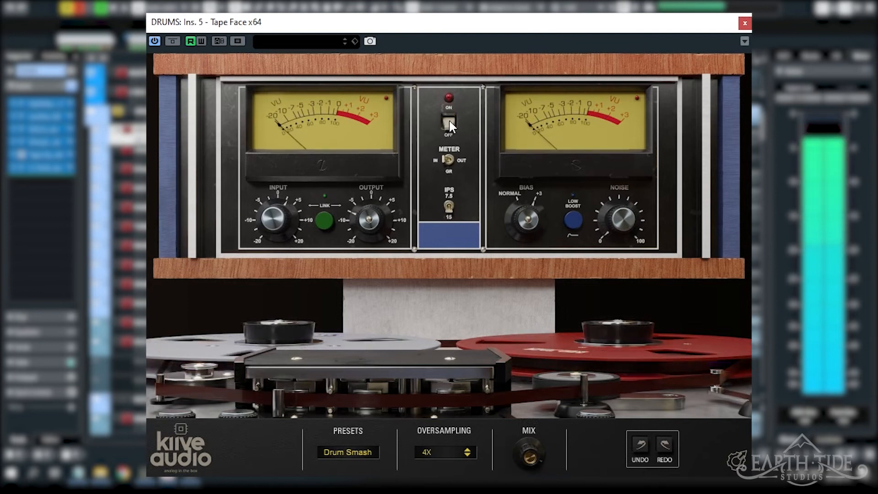
click(448, 119)
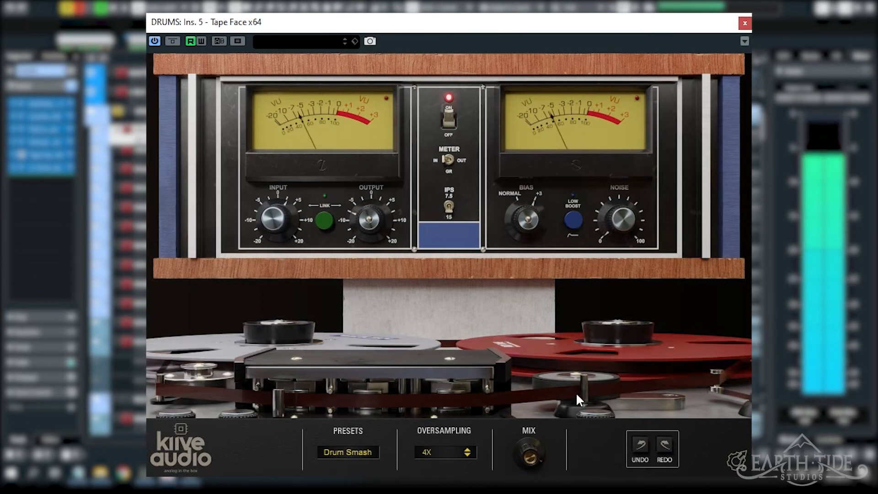
Try the drums' Tape Face mix at about 32%, readjust it, and compare the sound powered off and on.
drag(532, 452, 537, 491)
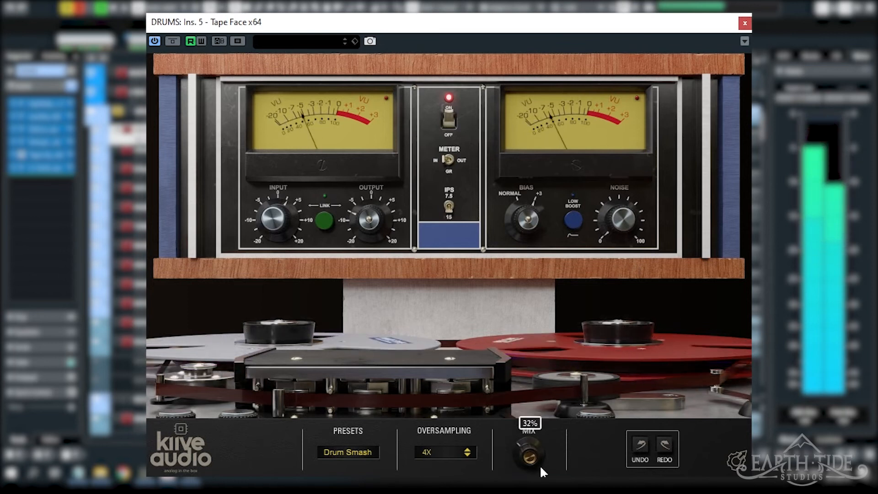
drag(529, 456, 531, 423)
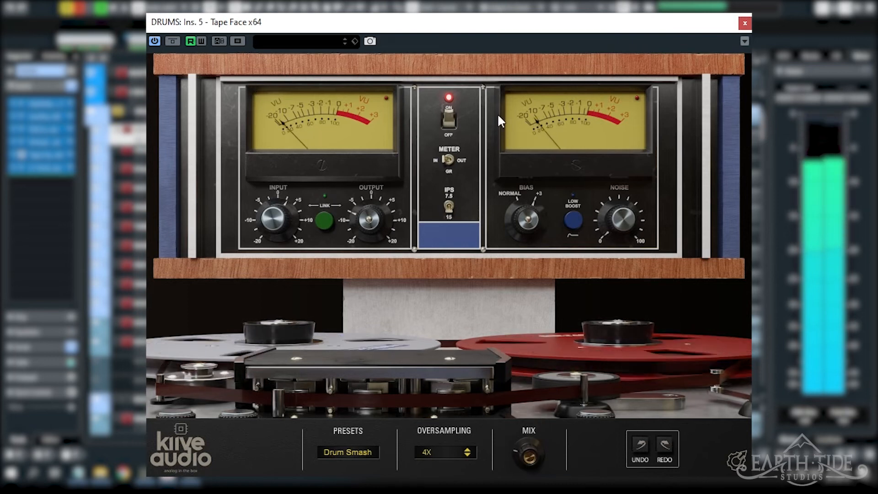
click(452, 118)
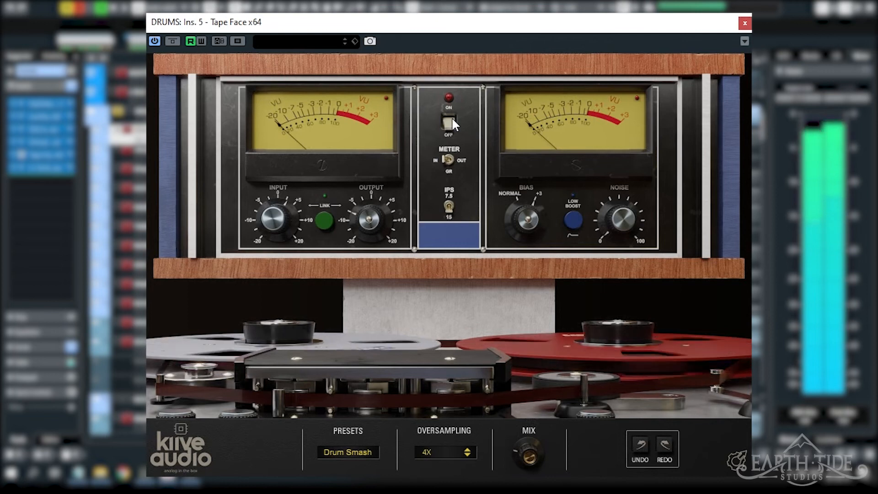
click(451, 120)
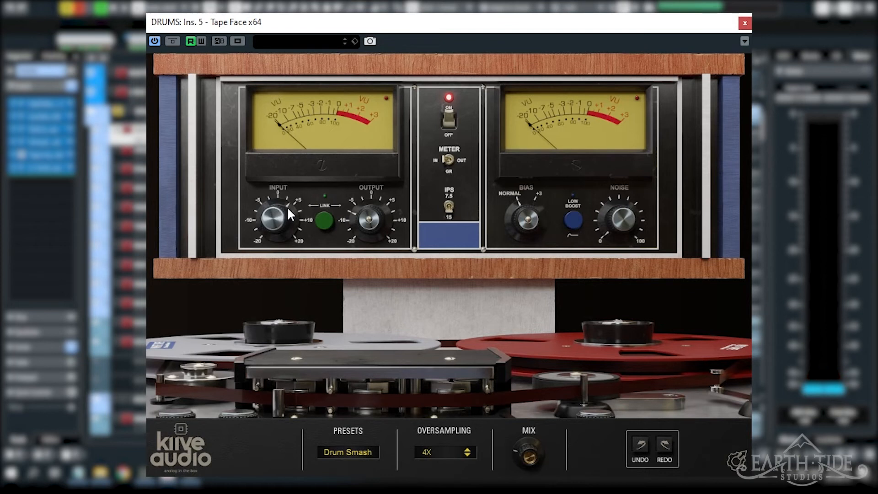
Set the drums' Tape Face mix to 67% and compare the drums with the tape machine powered off and on.
drag(522, 469, 557, 347)
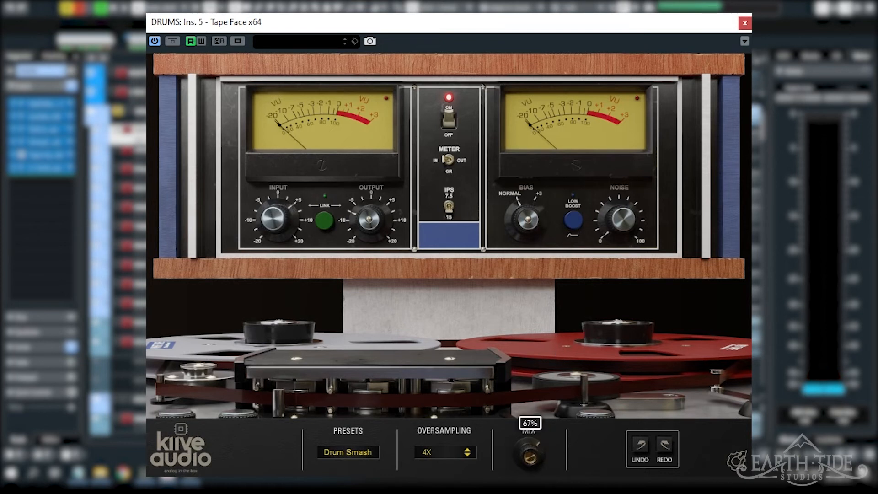
drag(530, 453, 531, 453)
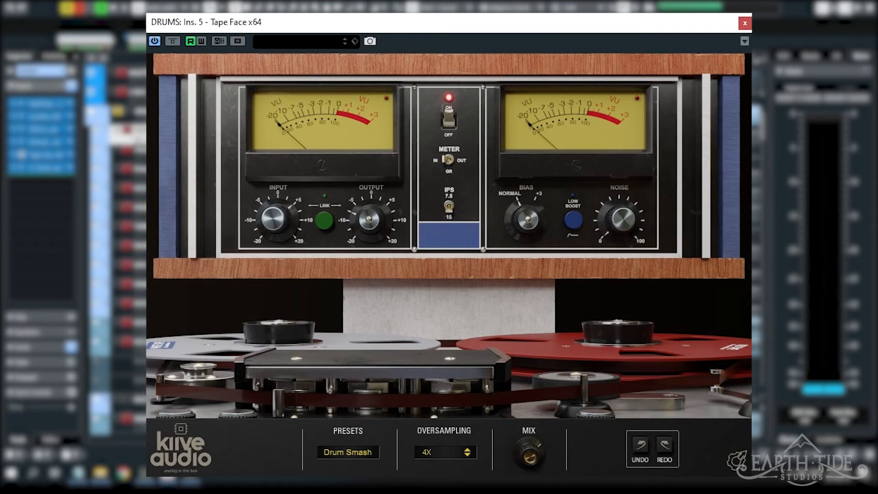
click(448, 120)
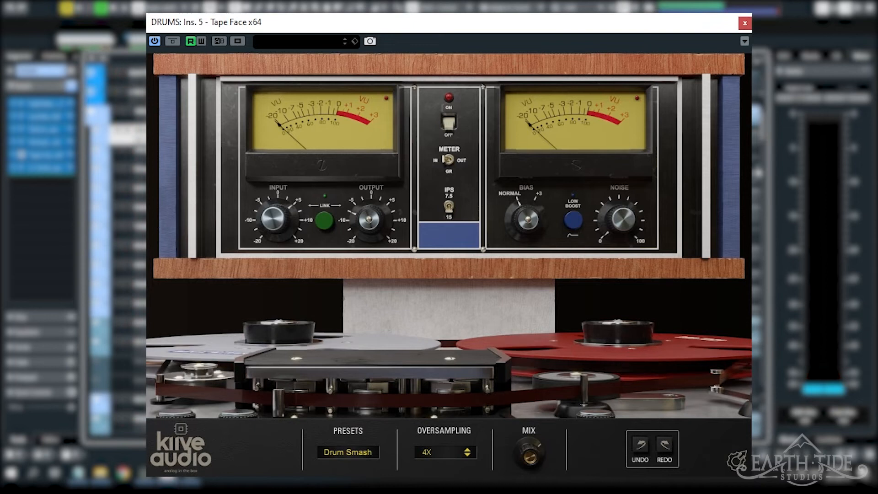
click(448, 120)
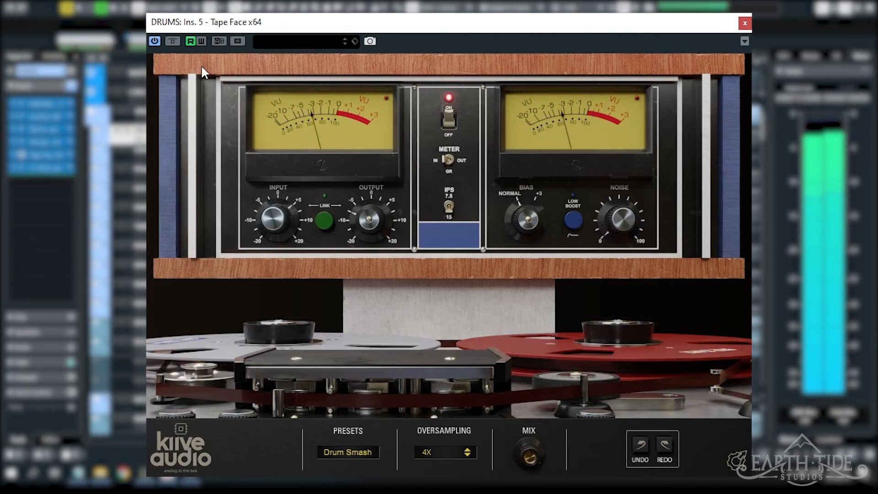
click(451, 116)
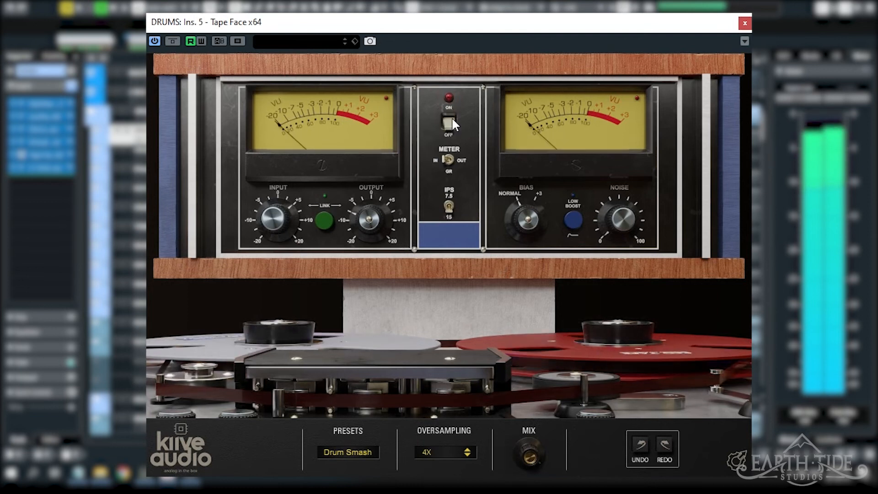
click(451, 117)
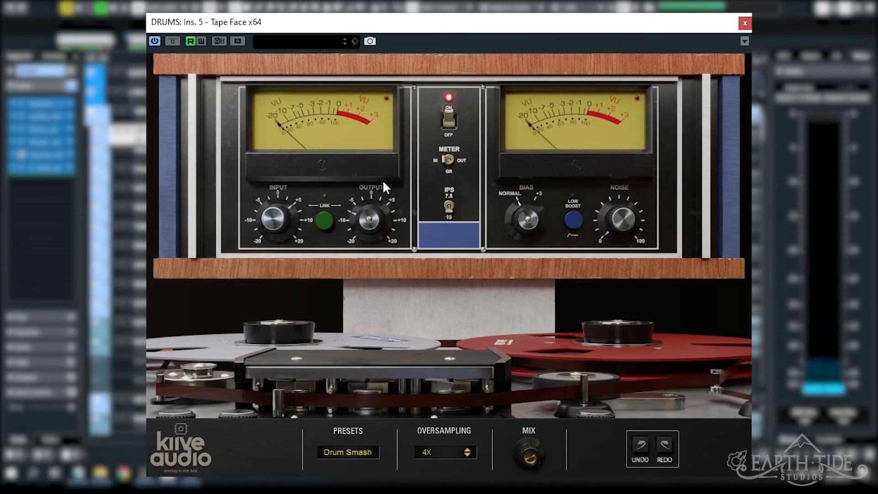
Link the input and output gain in the drums' Tape Face and adjust the output level.
click(323, 220)
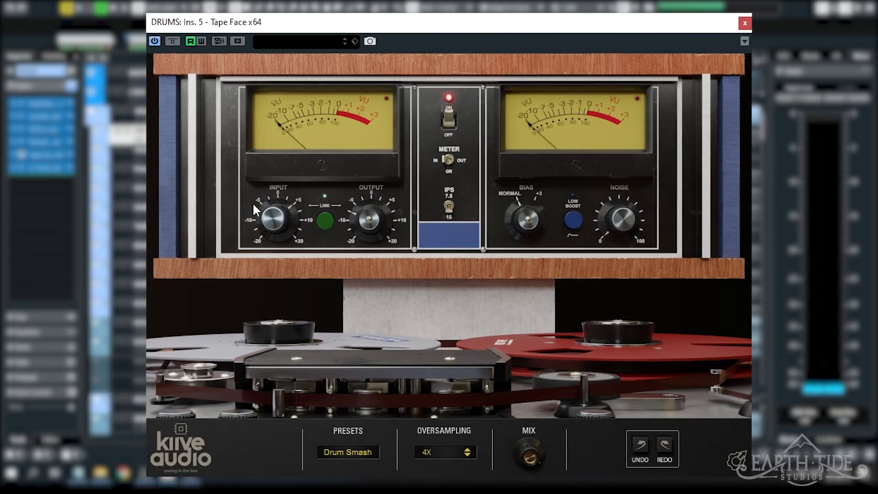
drag(366, 218, 376, 220)
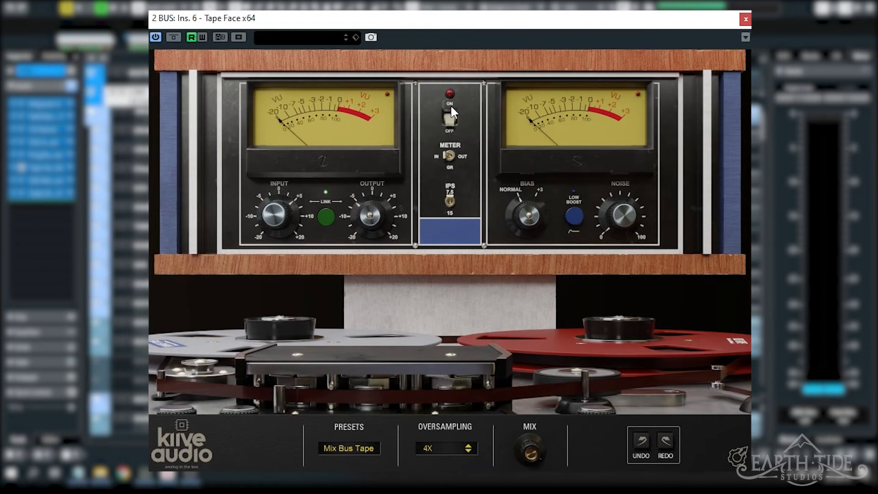
Check the preset list in Tape Face on the 2 BUS channel and compare the full mix with it powered off and on.
click(365, 447)
click(365, 447)
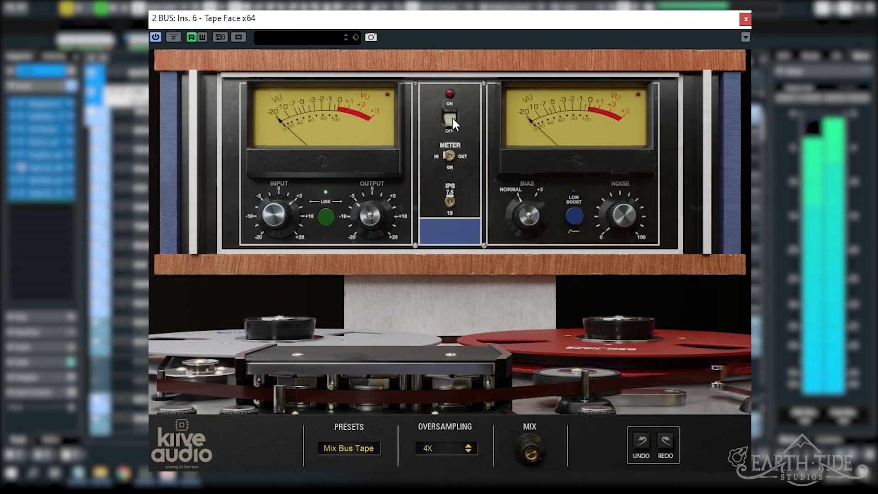
click(451, 118)
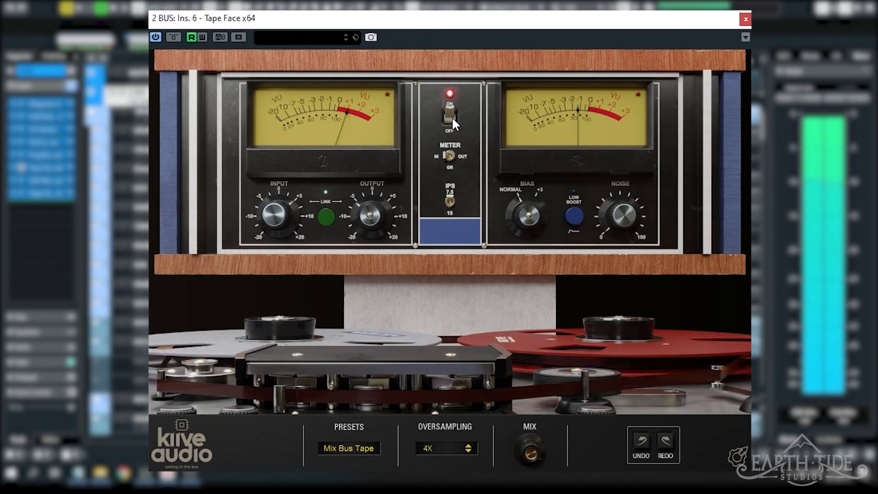
click(450, 117)
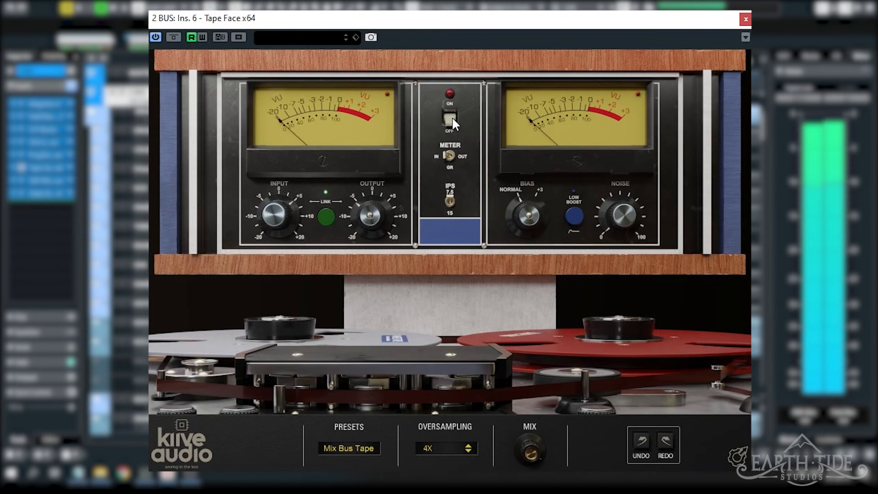
click(451, 117)
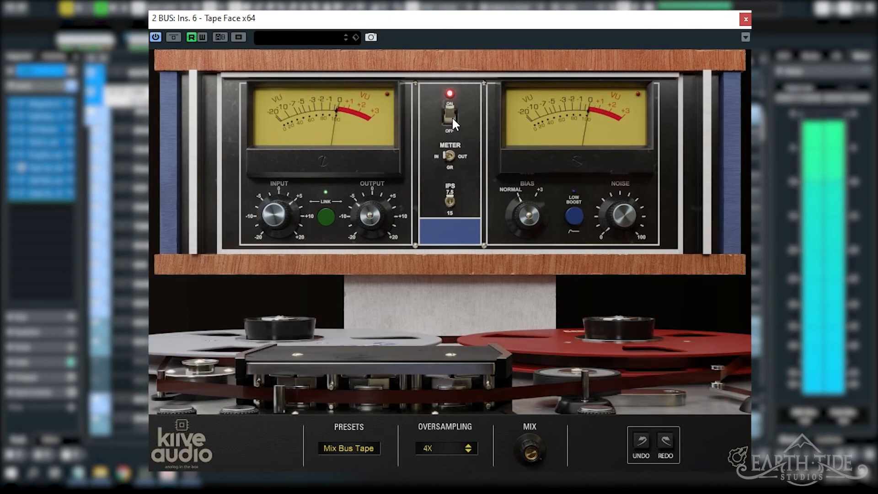
key(space)
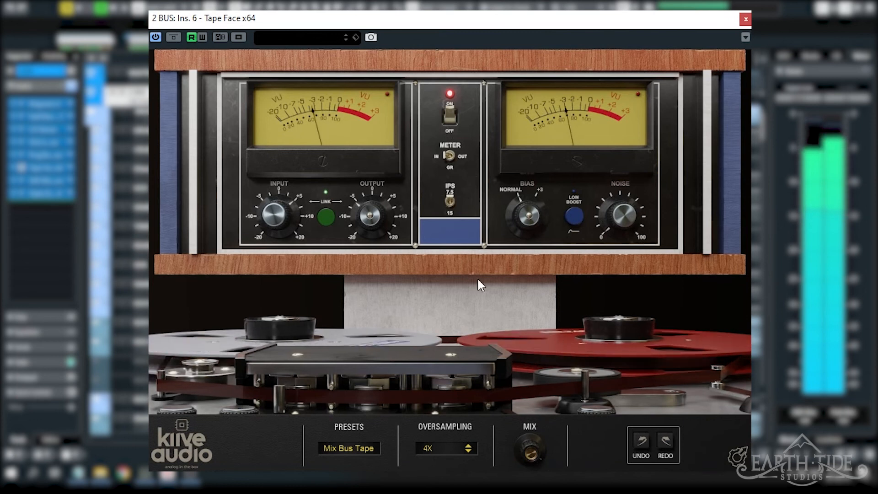
Compare the full mix with the 2 BUS Tape Face powered off and on while trying different mix amounts.
click(448, 119)
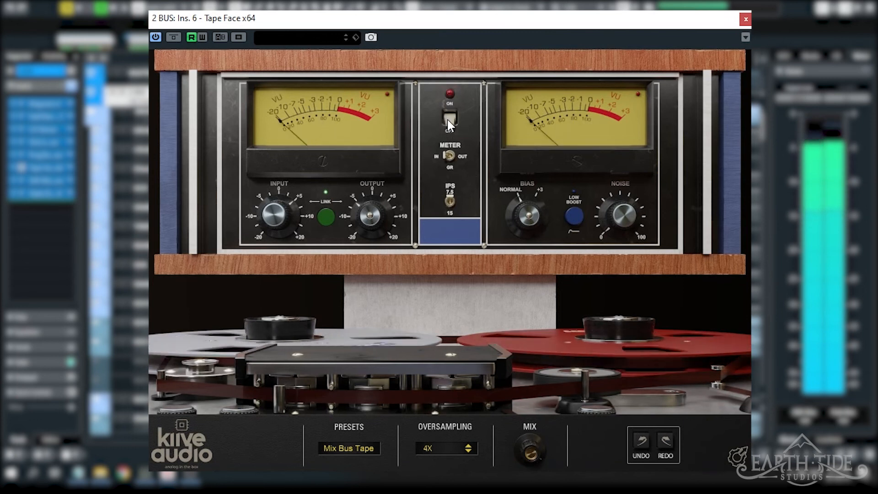
click(448, 120)
drag(529, 455, 530, 493)
drag(535, 453, 529, 352)
drag(533, 447, 534, 474)
click(450, 114)
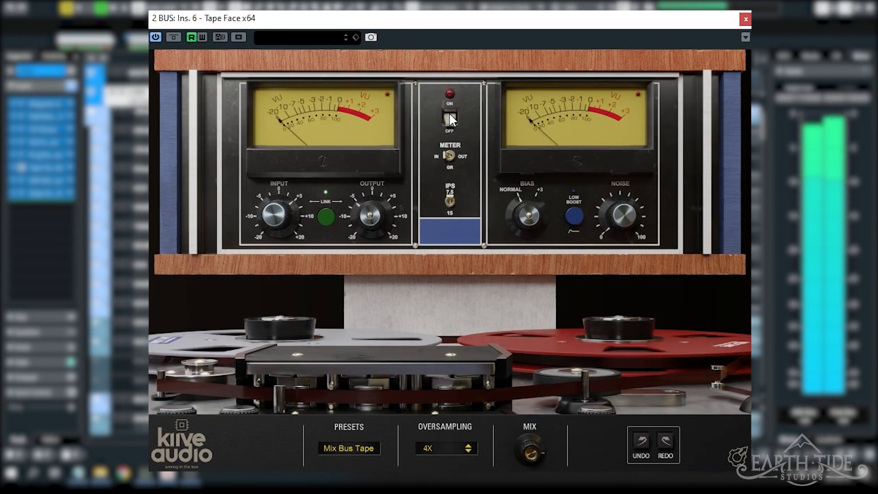
click(449, 118)
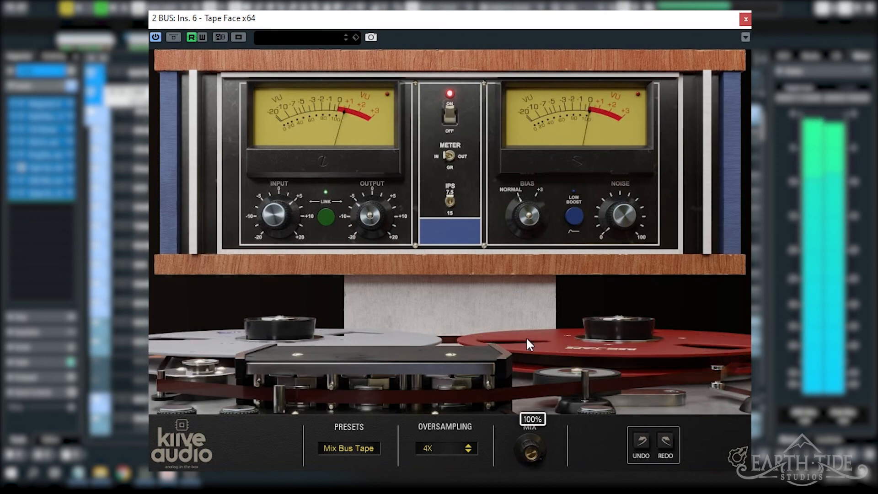
Set the 2 BUS Tape Face mix to 100% and switch its tape speed to 15 IPS.
drag(528, 451, 531, 463)
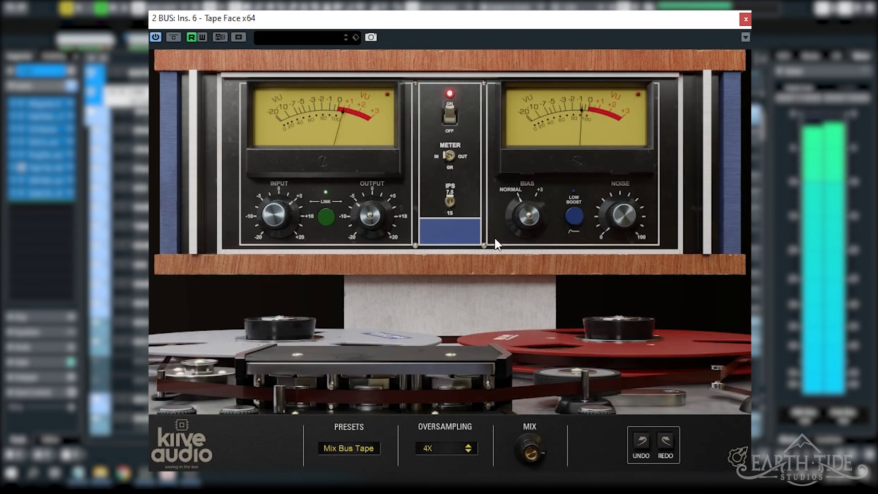
click(450, 202)
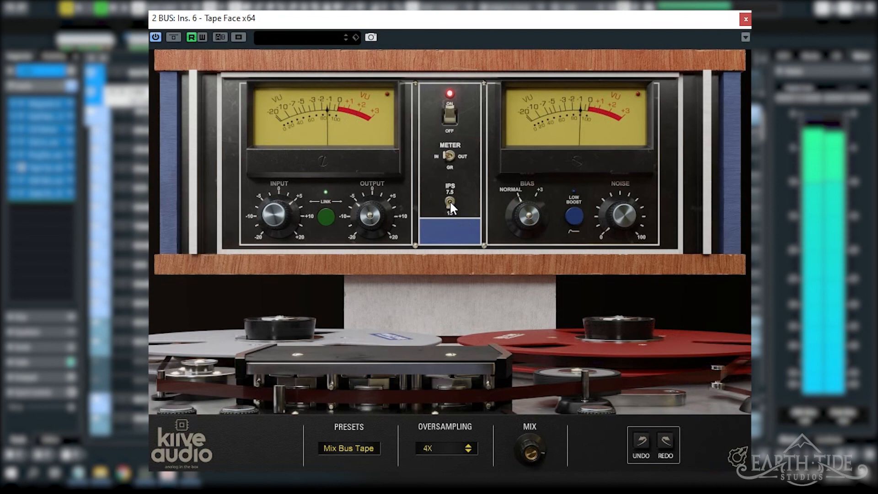